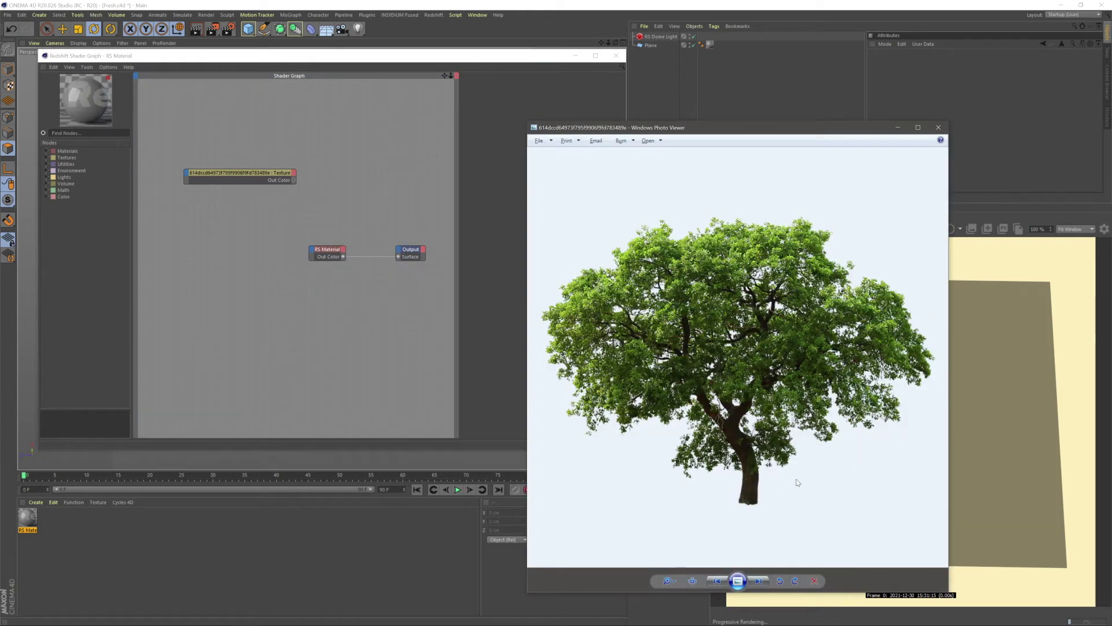
# Connect the tree Texture node's Out Color to the RS Material's Diffuse Color
pyautogui.click(351, 198)
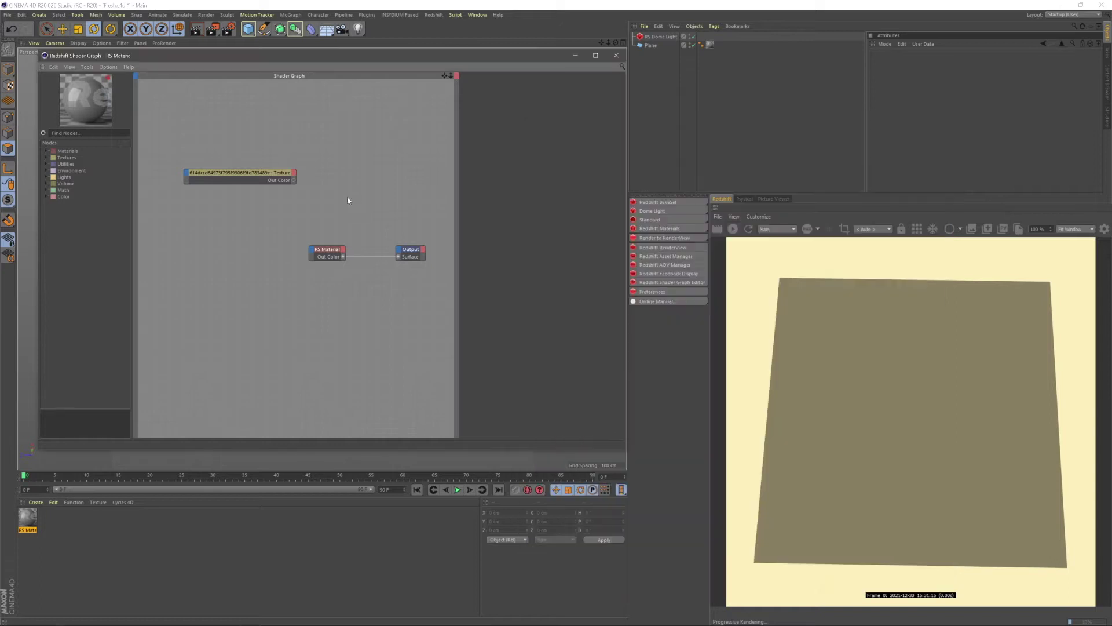
pyautogui.moveTo(293, 179); pyautogui.dragTo(315, 253)
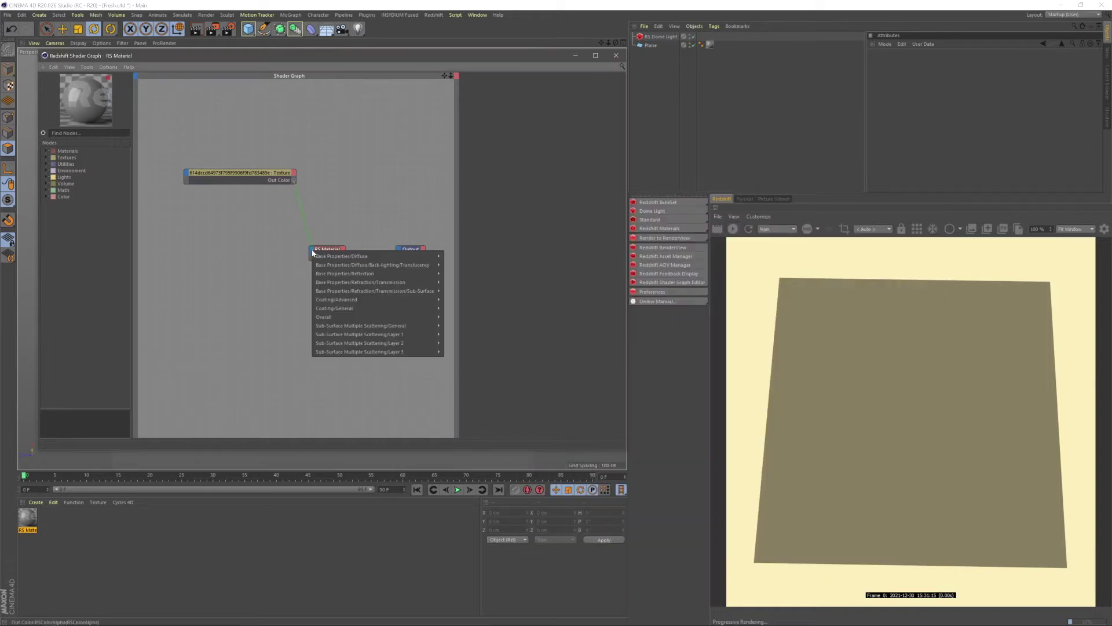
pyautogui.click(459, 257)
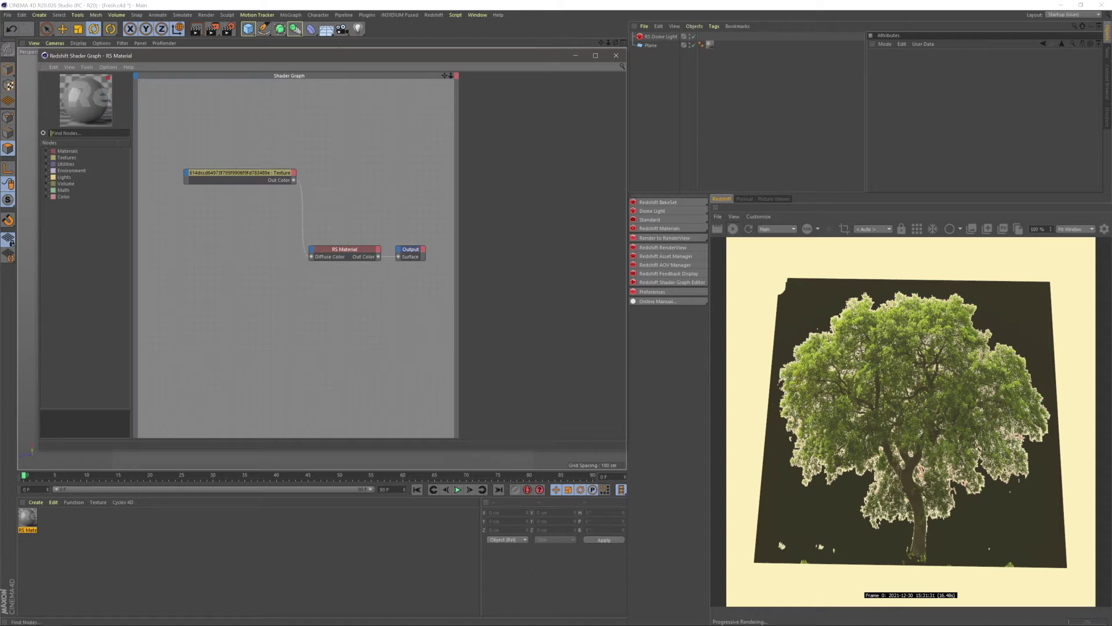
pyautogui.write('color spli')
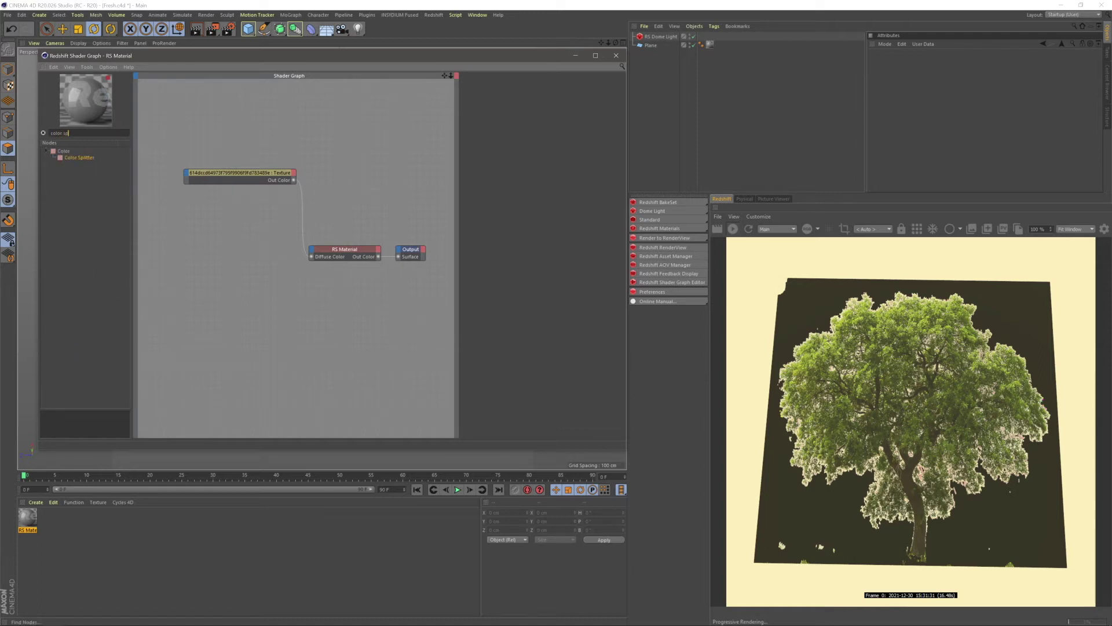
pyautogui.write('tter')
# Add a Color Splitter with Out A wired to Opacity Color, fed by the texture's Out Color
pyautogui.moveTo(87, 159)
pyautogui.mouseDown()
pyautogui.moveTo(248, 264)
pyautogui.moveTo(253, 281)
pyautogui.moveTo(312, 253)
pyautogui.mouseUp()
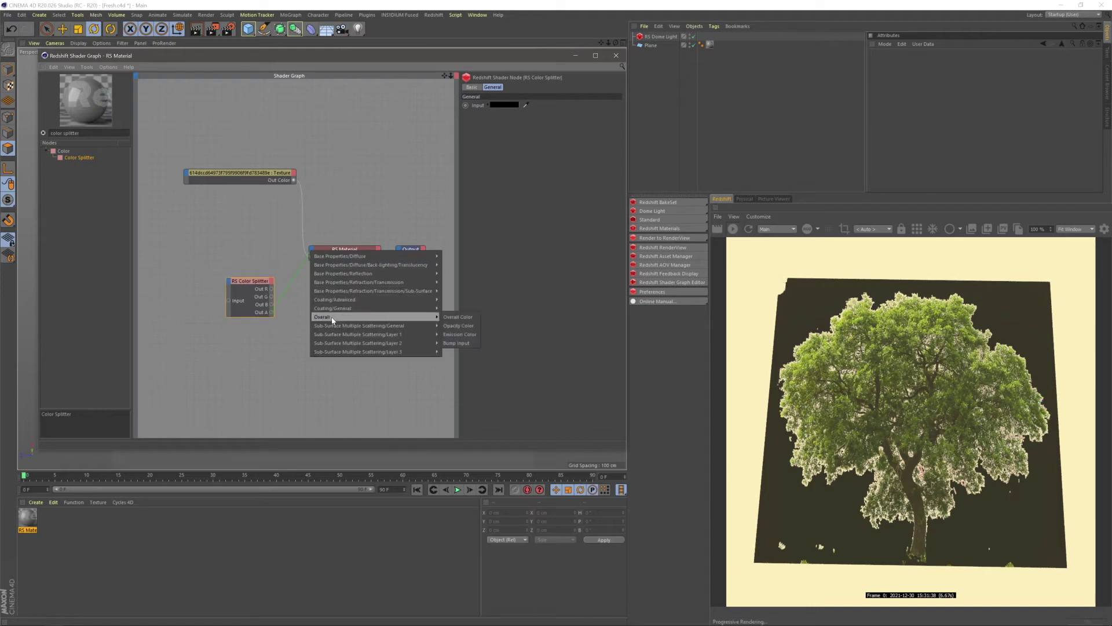
pyautogui.click(450, 328)
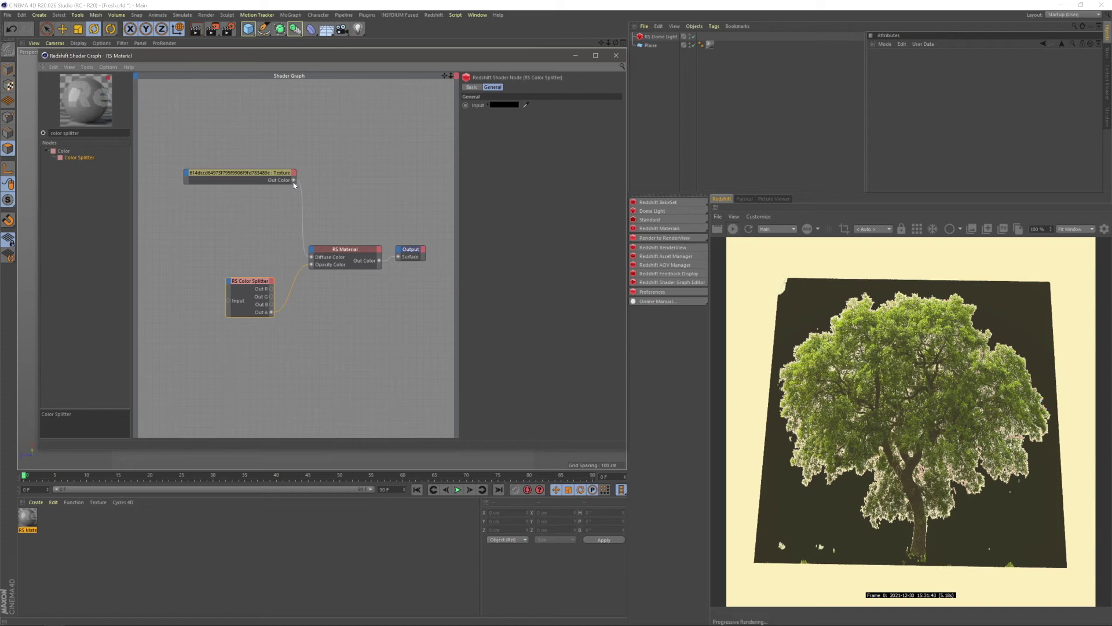
pyautogui.click(295, 183)
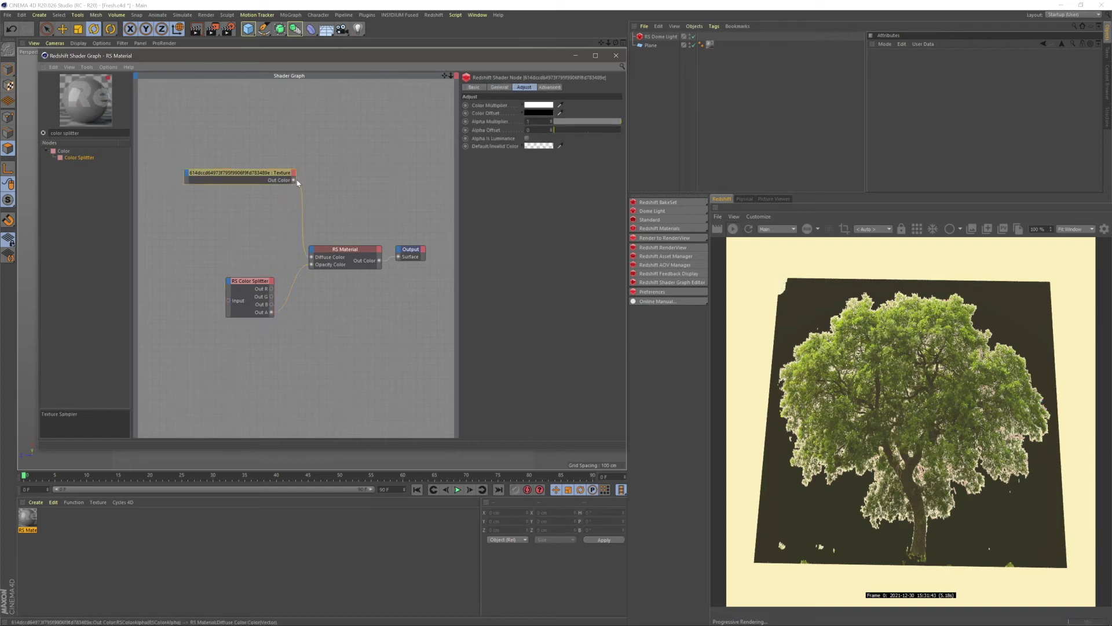
pyautogui.moveTo(294, 181); pyautogui.dragTo(274, 235)
pyautogui.moveTo(229, 303); pyautogui.dragTo(229, 300)
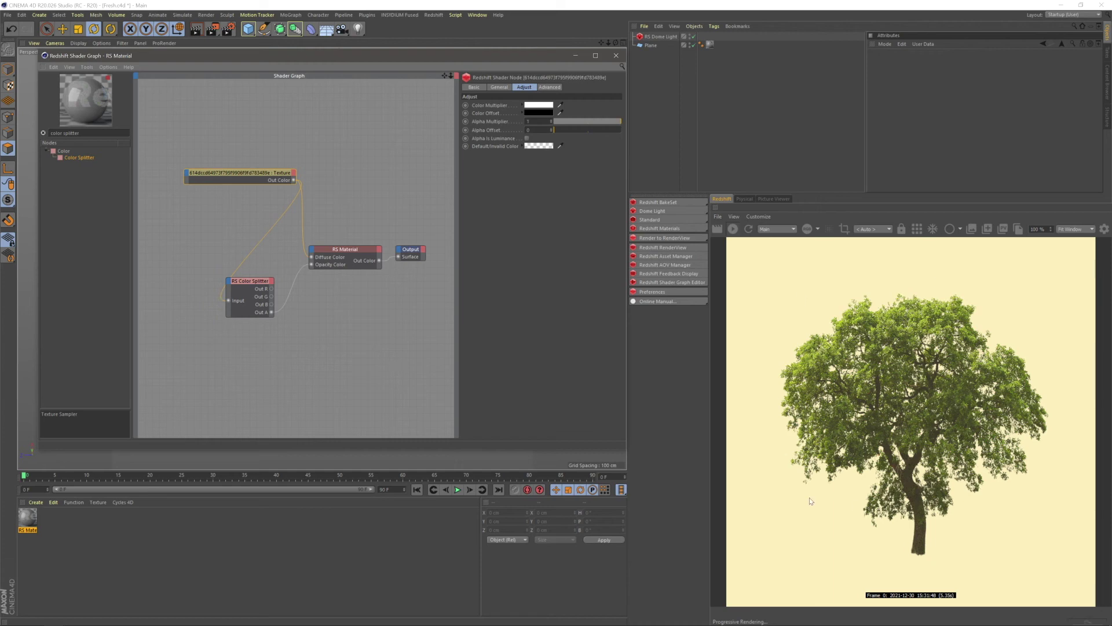